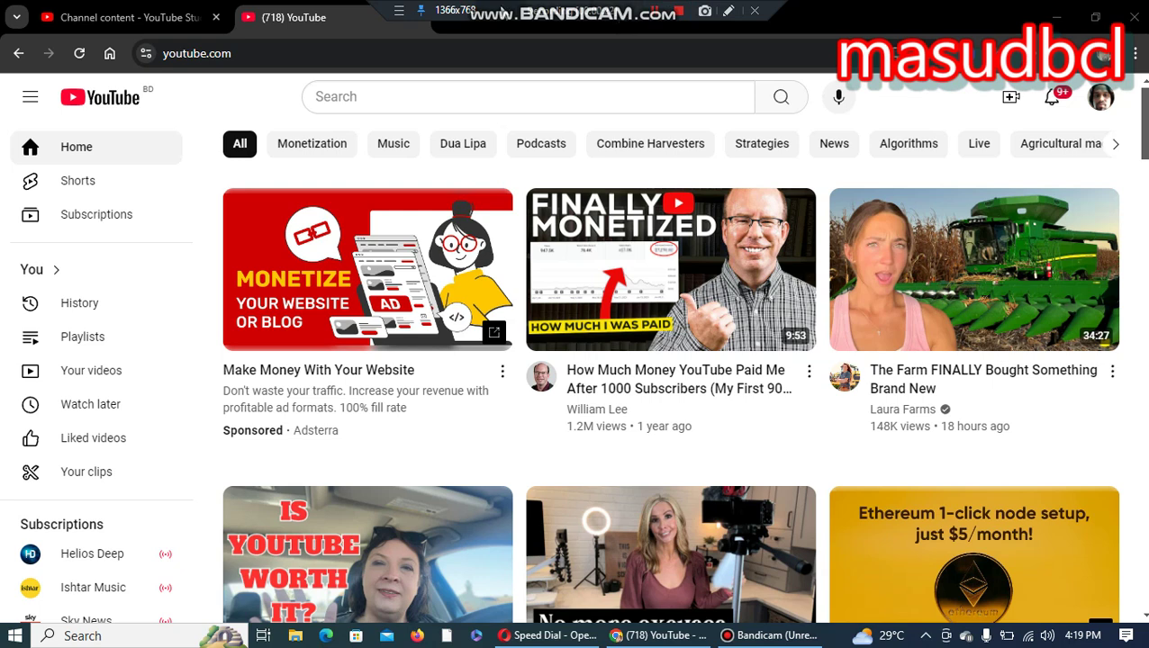
# Open YouTube Studio settings and set the default currency to Jamaican Dollar (JMD).
pyautogui.click(123, 18)
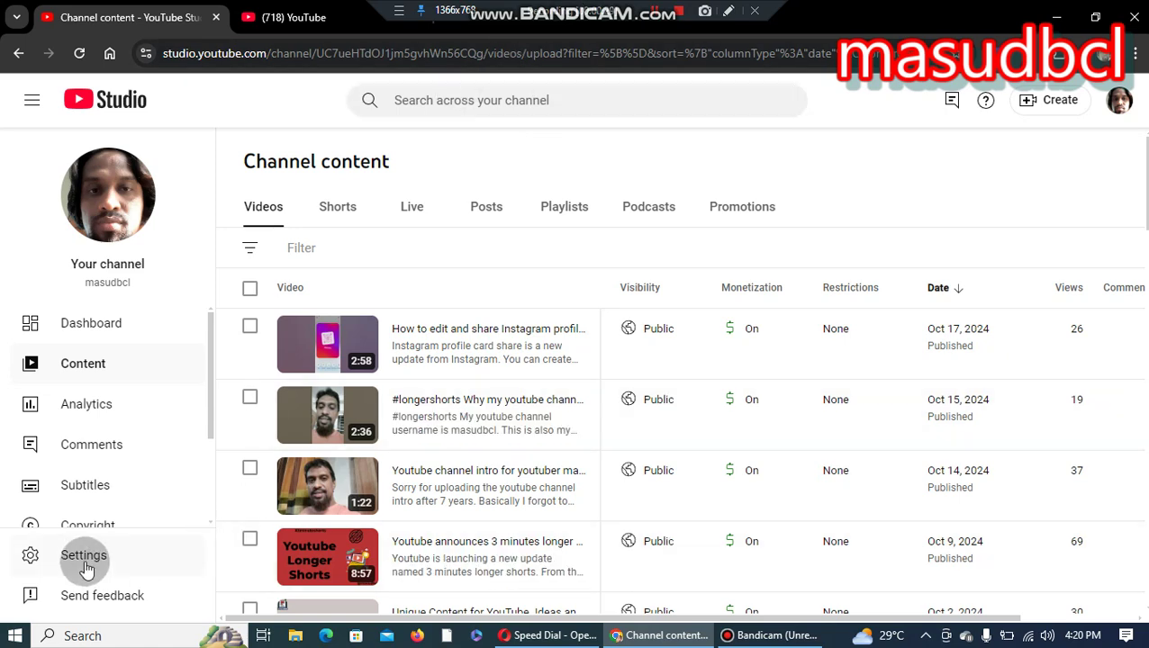
pyautogui.click(90, 557)
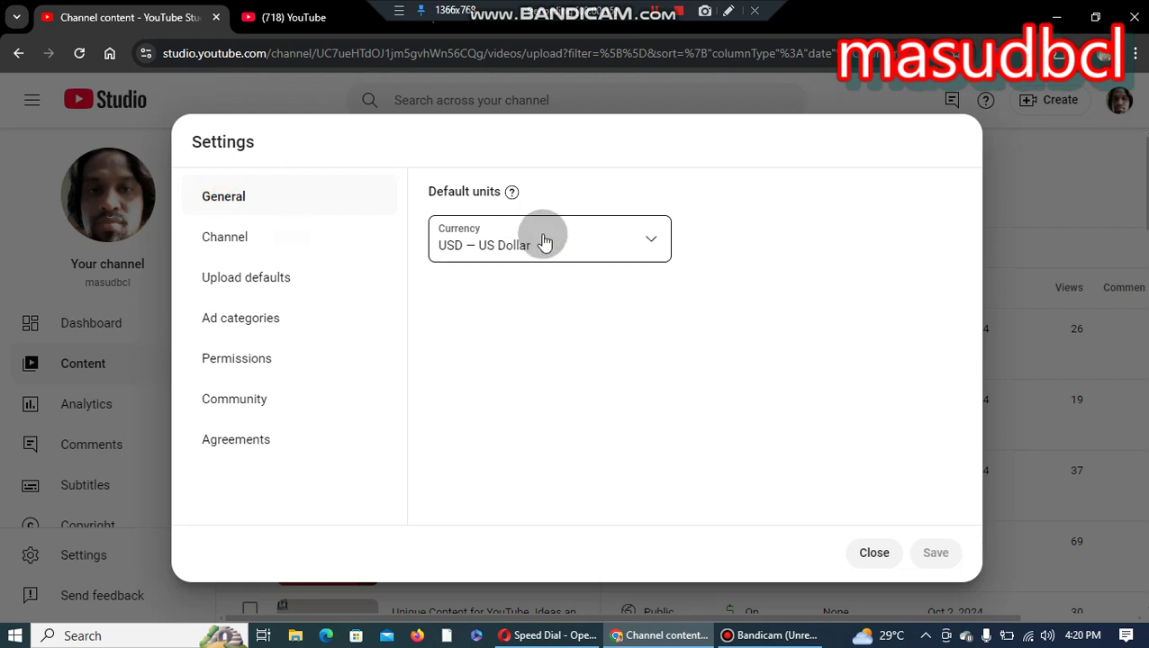
pyautogui.click(652, 241)
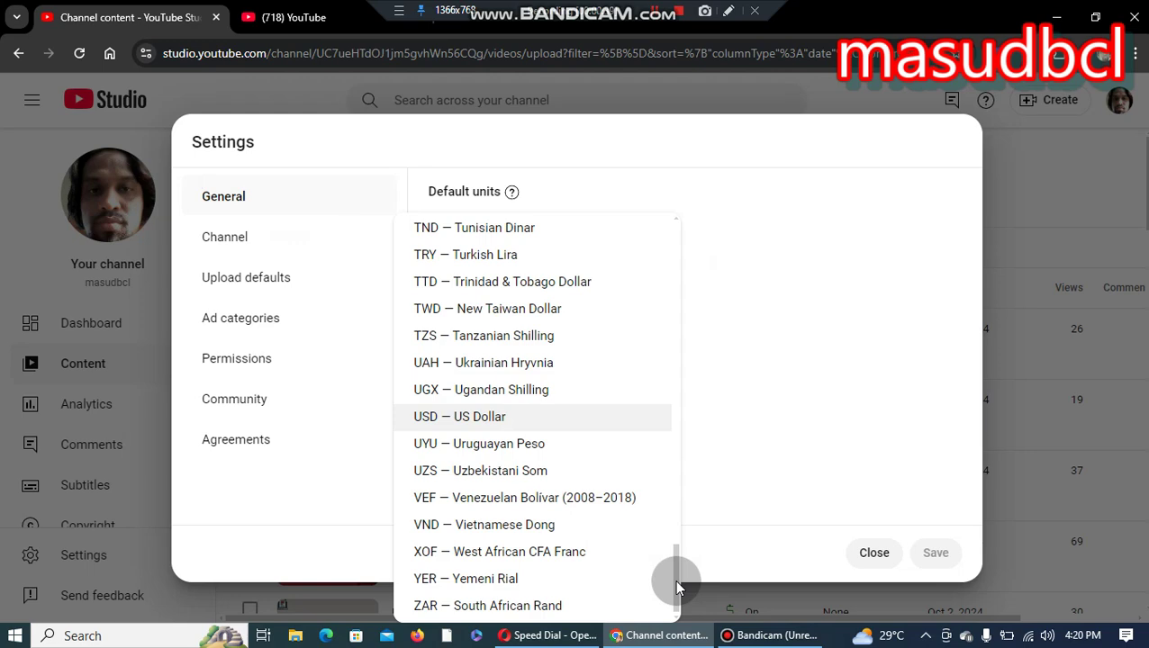
pyautogui.moveTo(674, 579); pyautogui.dragTo(675, 376)
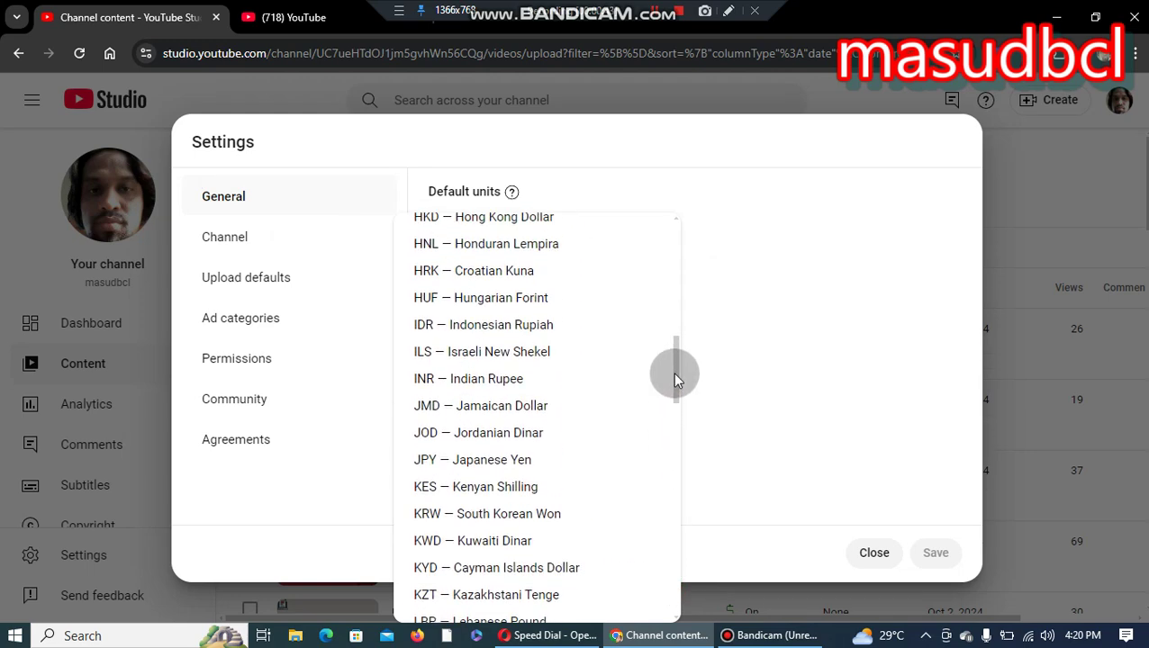
pyautogui.click(517, 413)
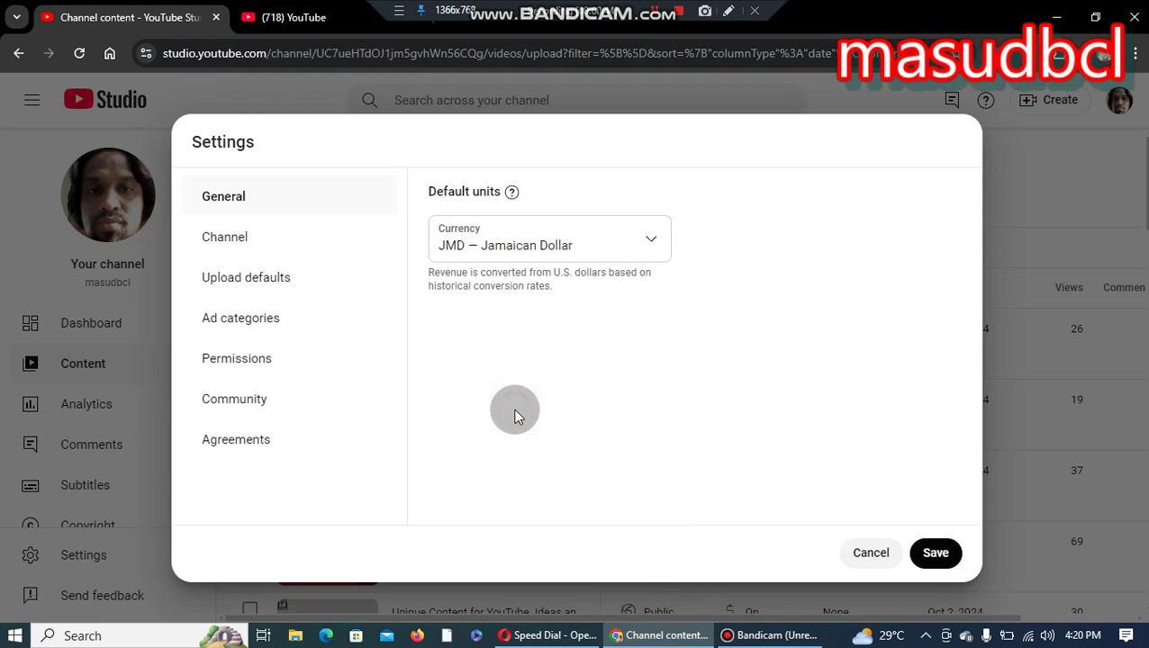
# Switch the default currency to Singapore Dollar (SGD), then back to USD — US Dollar.
pyautogui.click(662, 239)
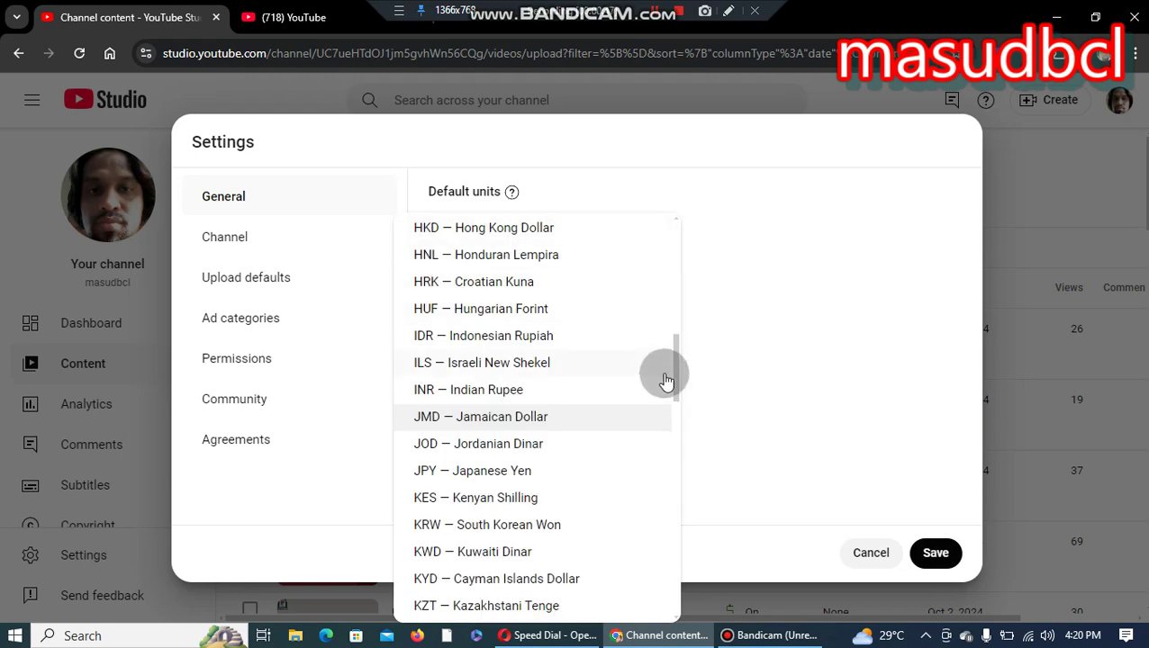
pyautogui.moveTo(677, 374); pyautogui.dragTo(674, 538)
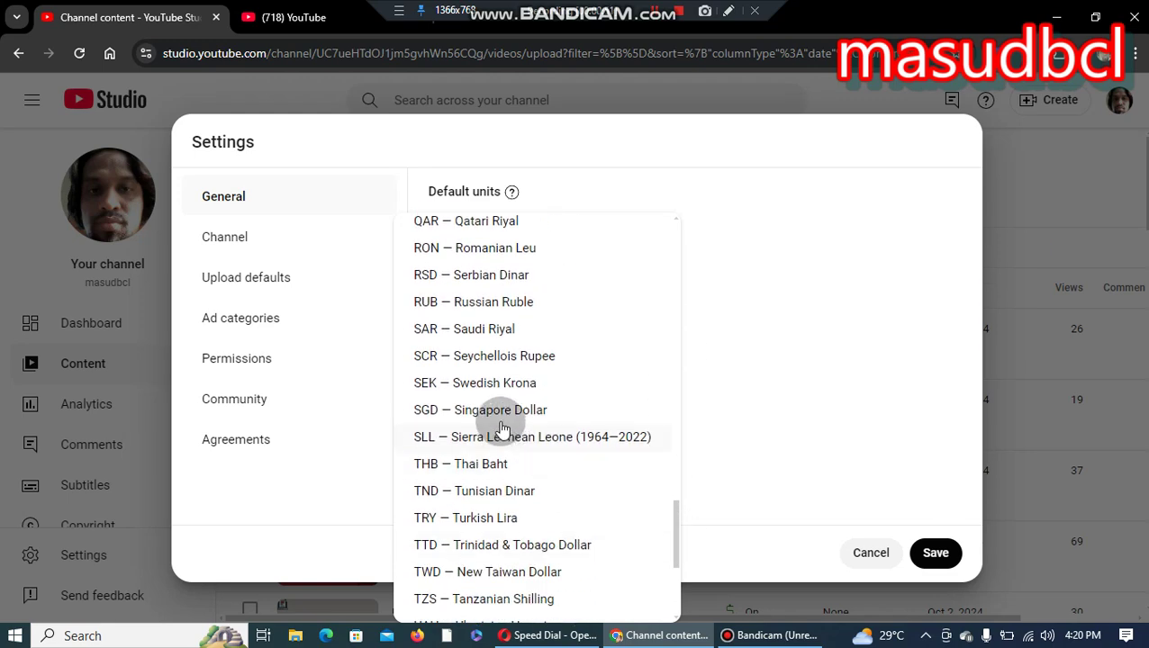
pyautogui.click(497, 409)
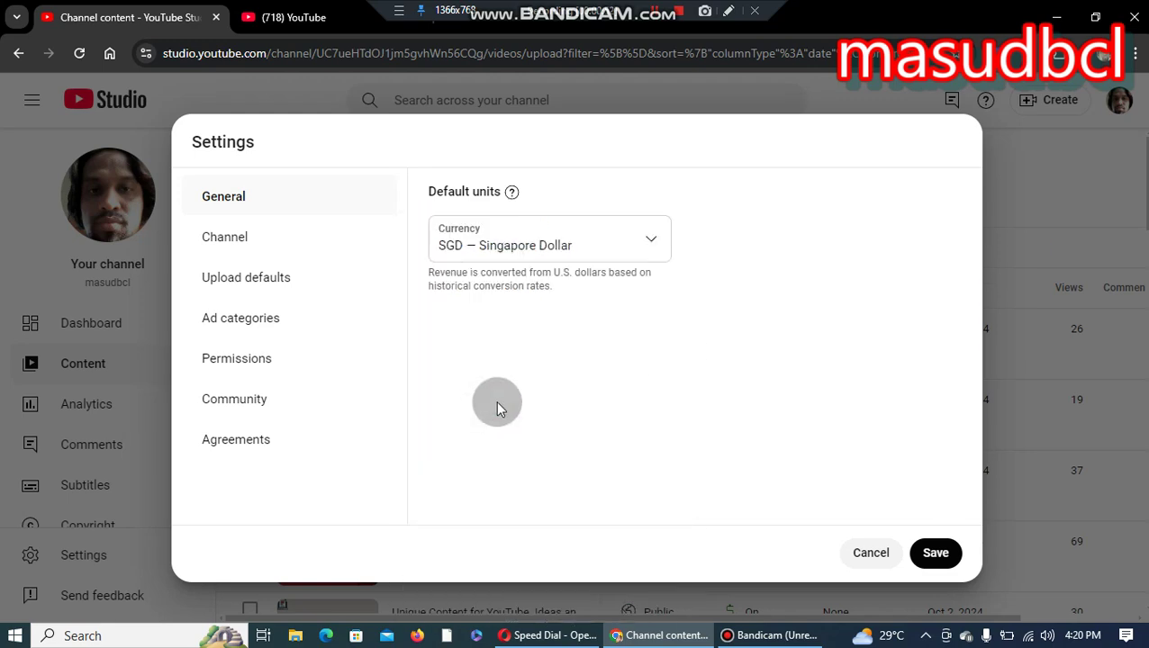
pyautogui.click(651, 245)
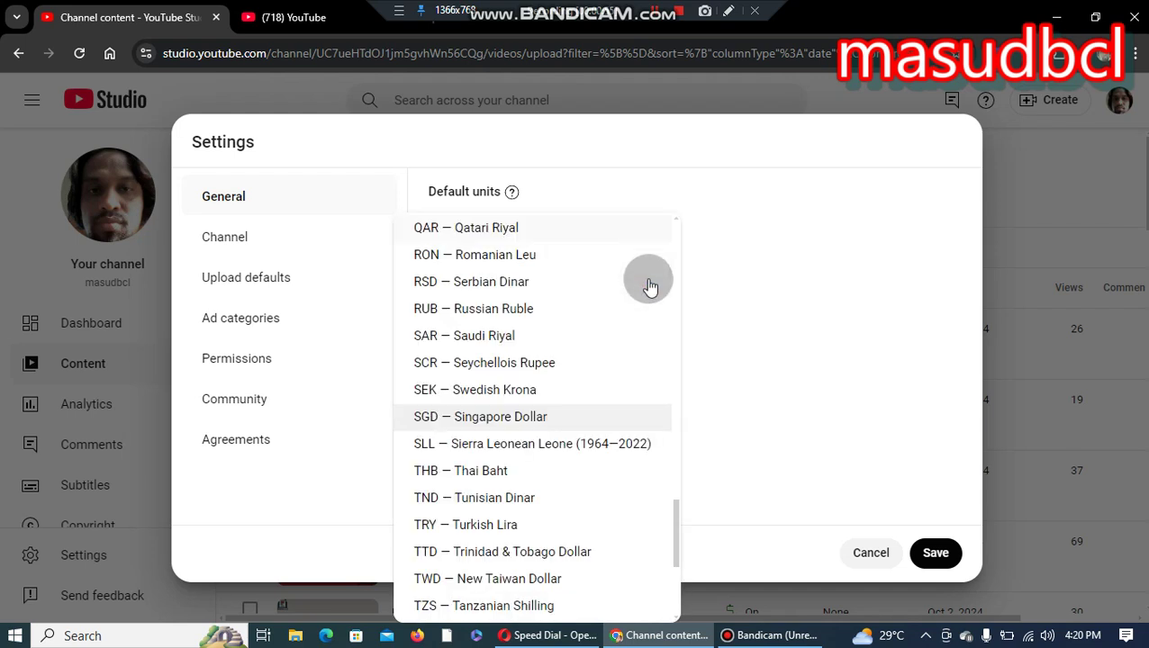
pyautogui.click(673, 555)
pyautogui.moveTo(675, 559); pyautogui.dragTo(678, 597)
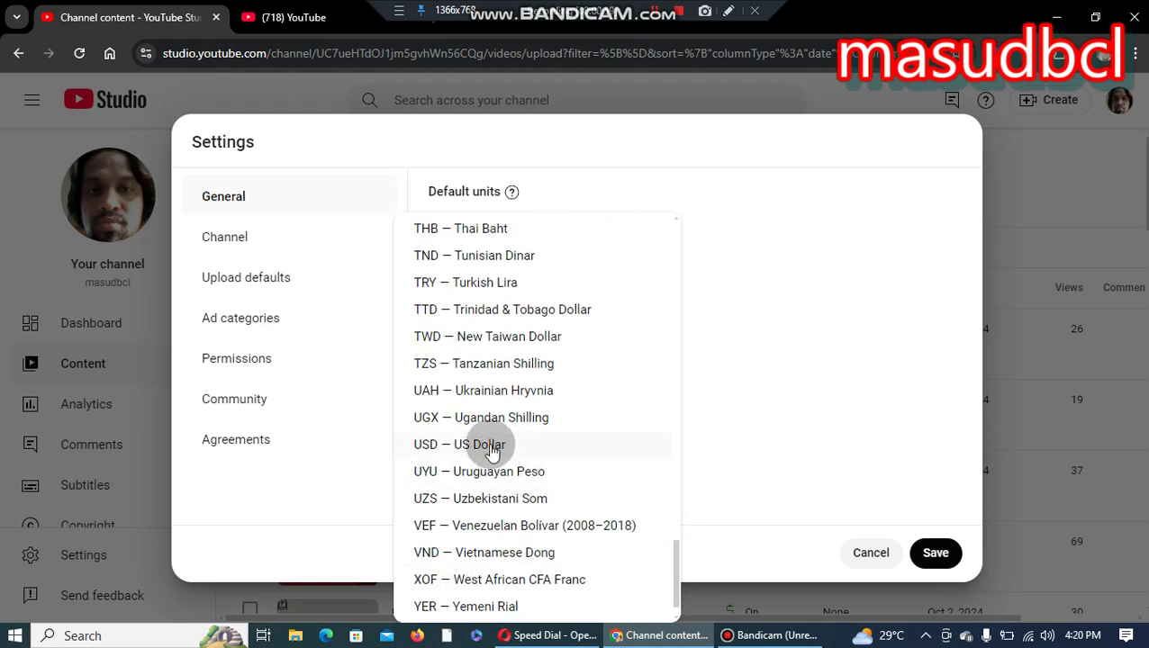
pyautogui.click(529, 443)
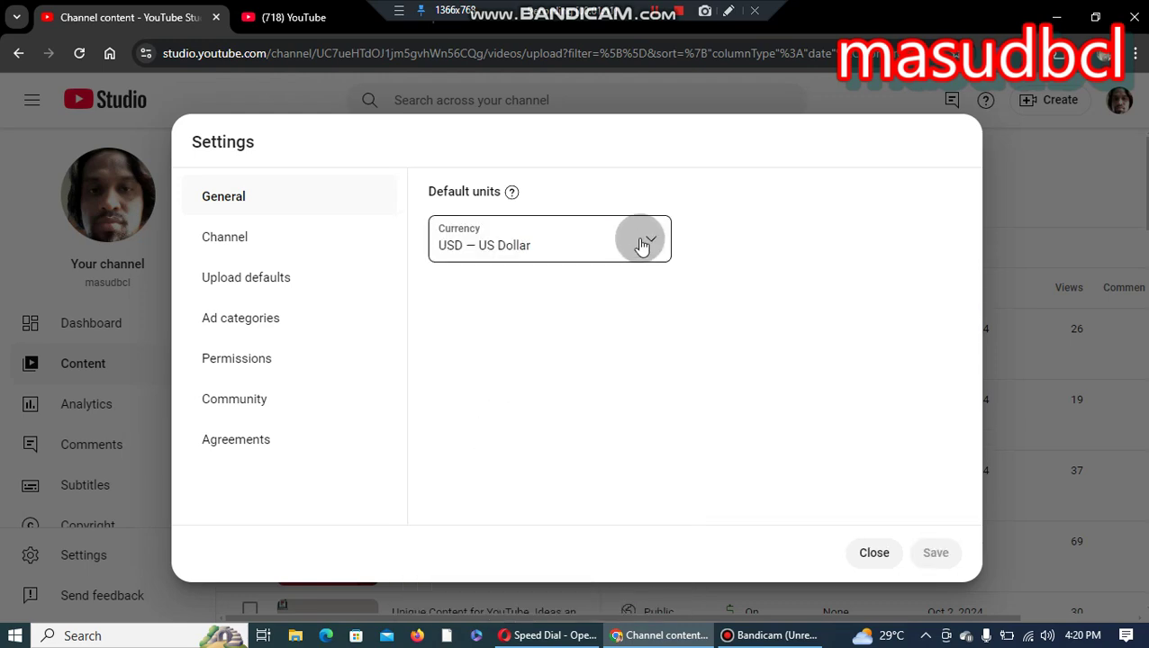
# Change the default currency to Bangladeshi Taka (BDT), then return it to USD — US Dollar.
pyautogui.click(641, 245)
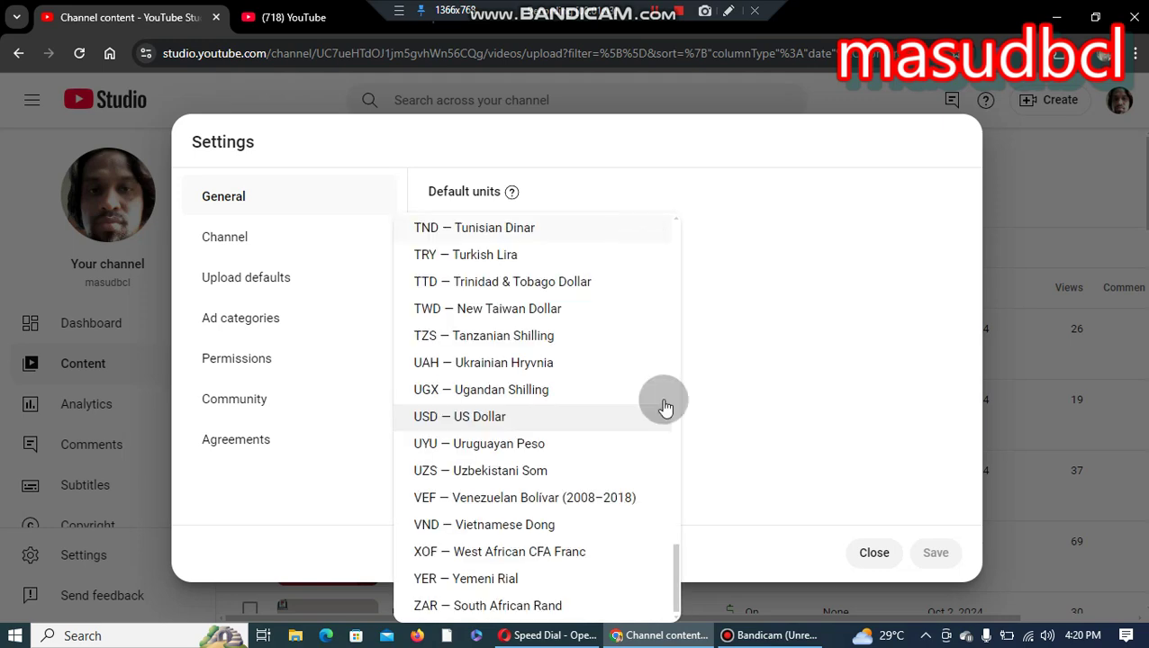
pyautogui.click(675, 573)
pyautogui.moveTo(675, 572); pyautogui.dragTo(681, 243)
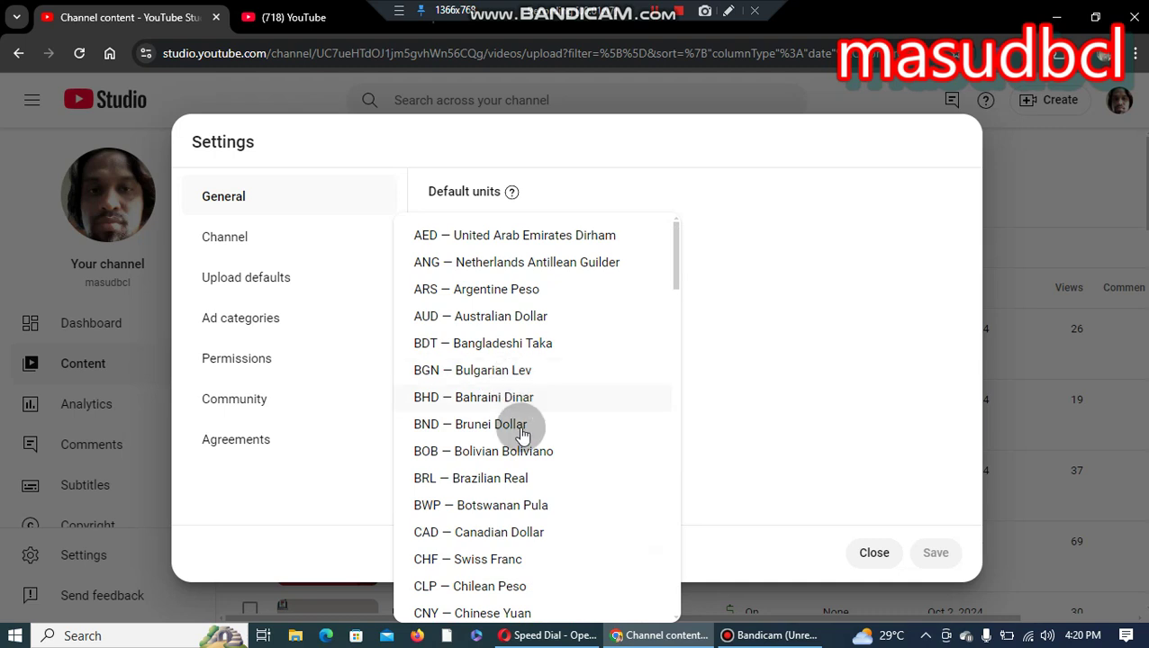
pyautogui.click(517, 353)
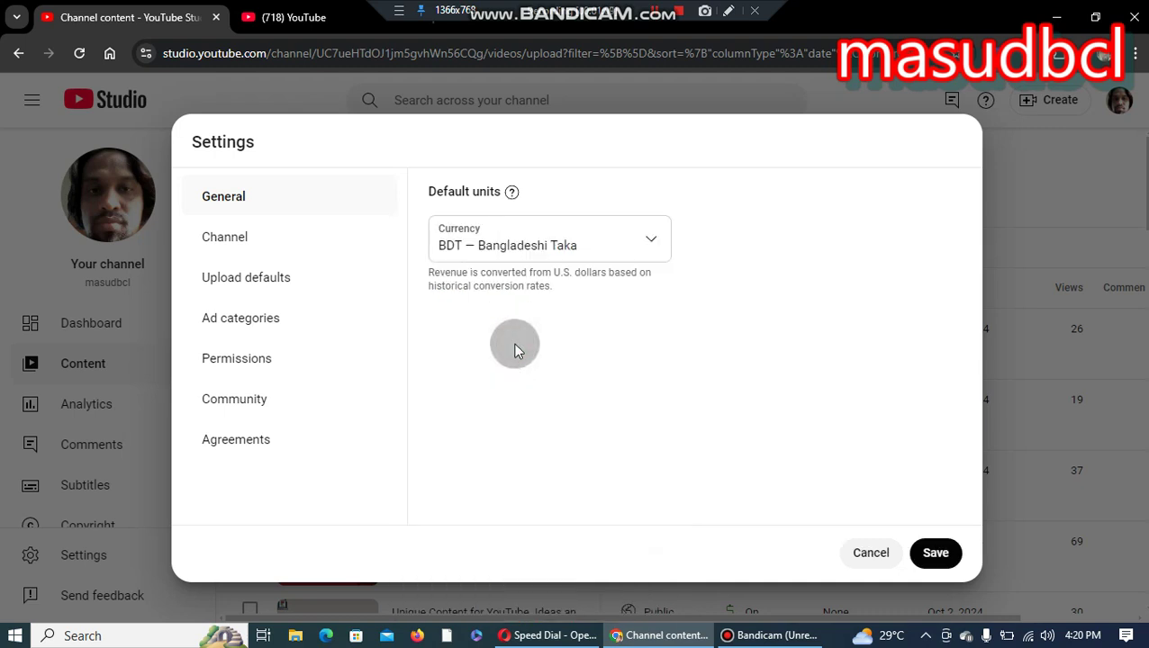
pyautogui.click(654, 241)
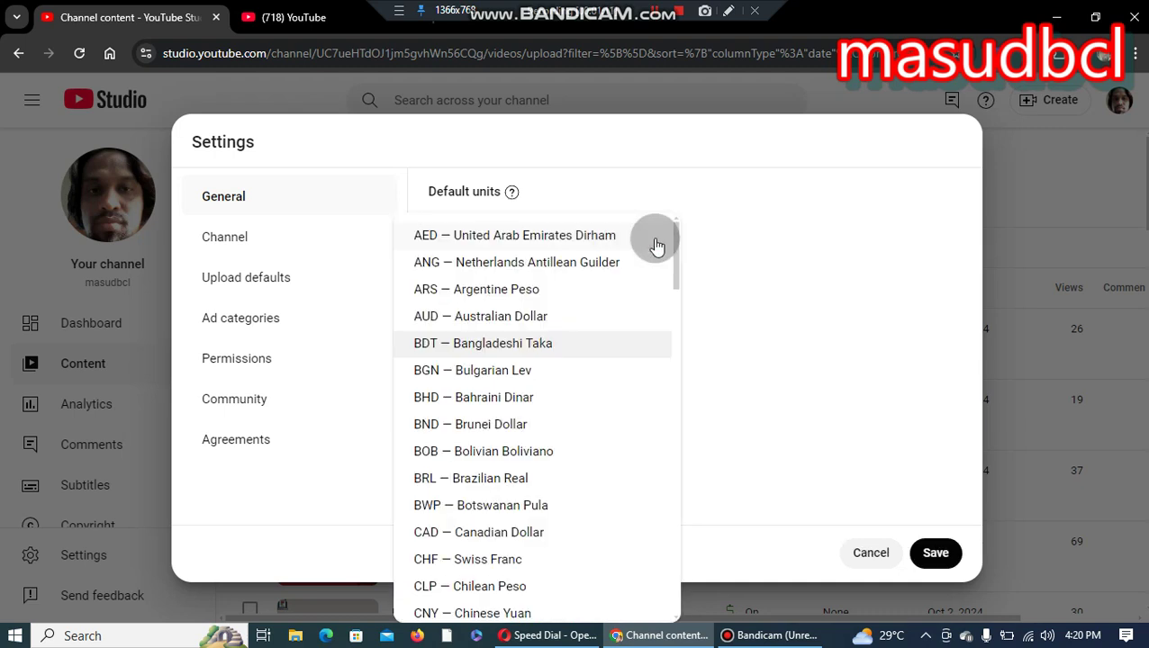
pyautogui.moveTo(675, 250); pyautogui.dragTo(674, 598)
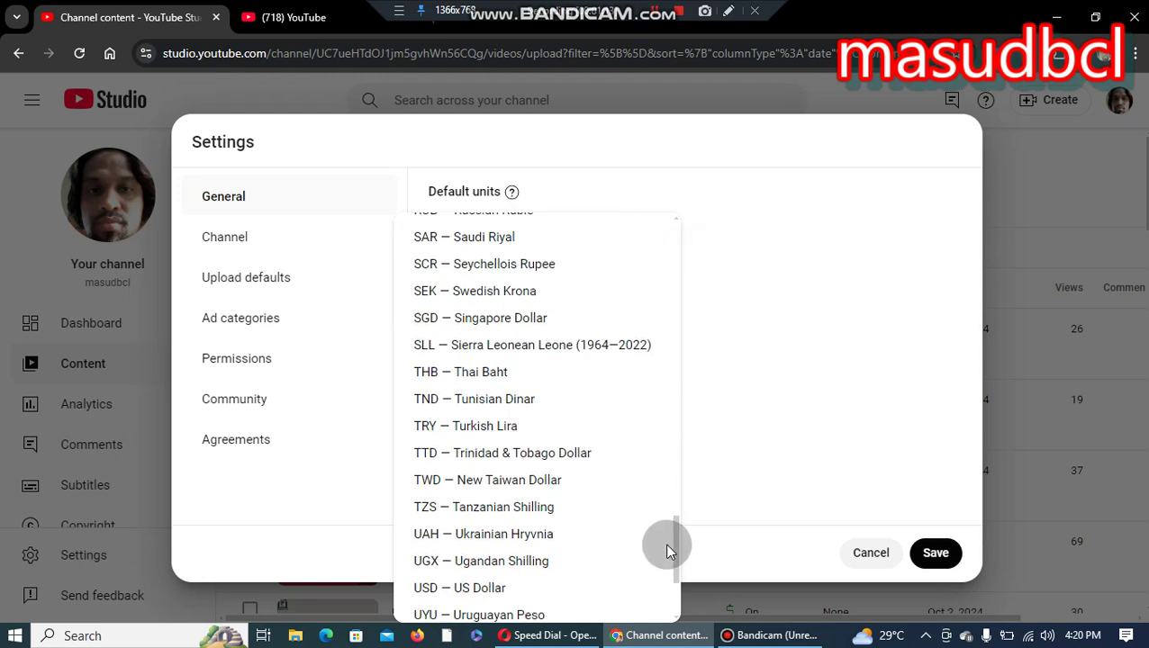
pyautogui.click(464, 407)
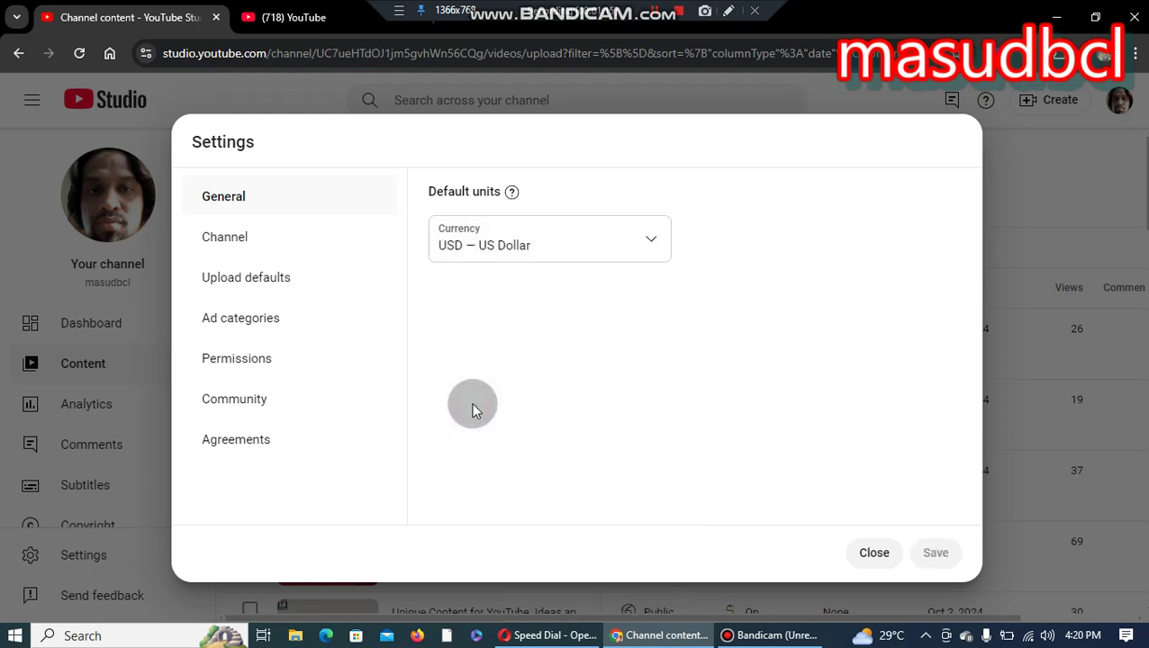
pyautogui.moveTo(512, 191)
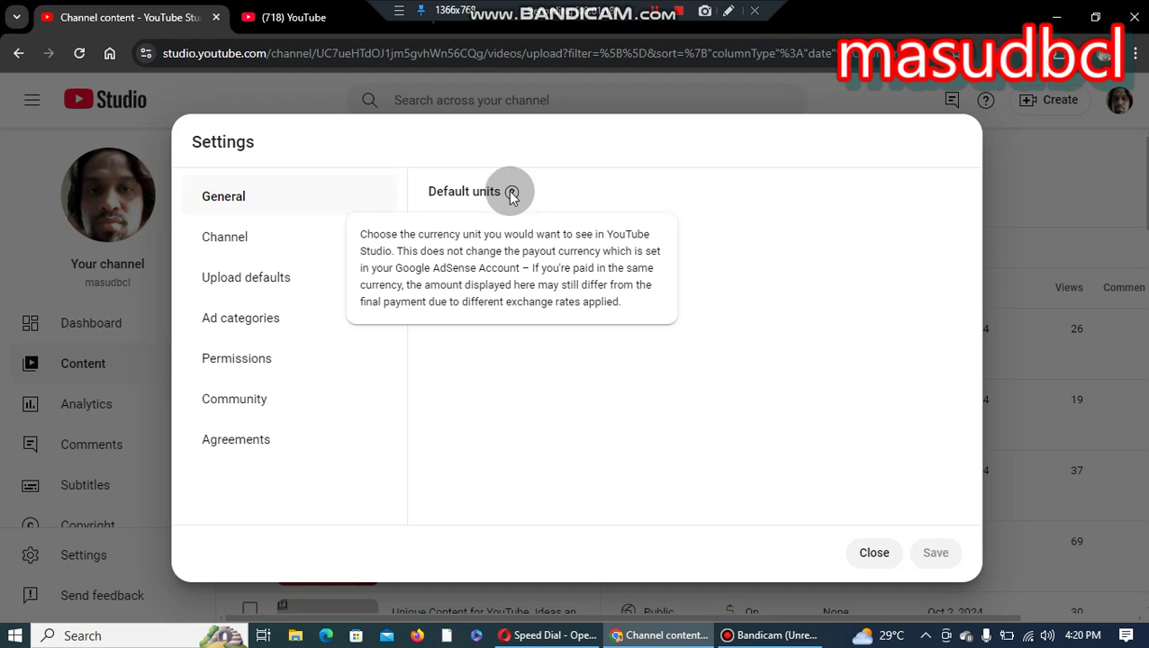
# Dismiss the currency explanation note, leaving USD — US Dollar as the default currency.
pyautogui.click(227, 200)
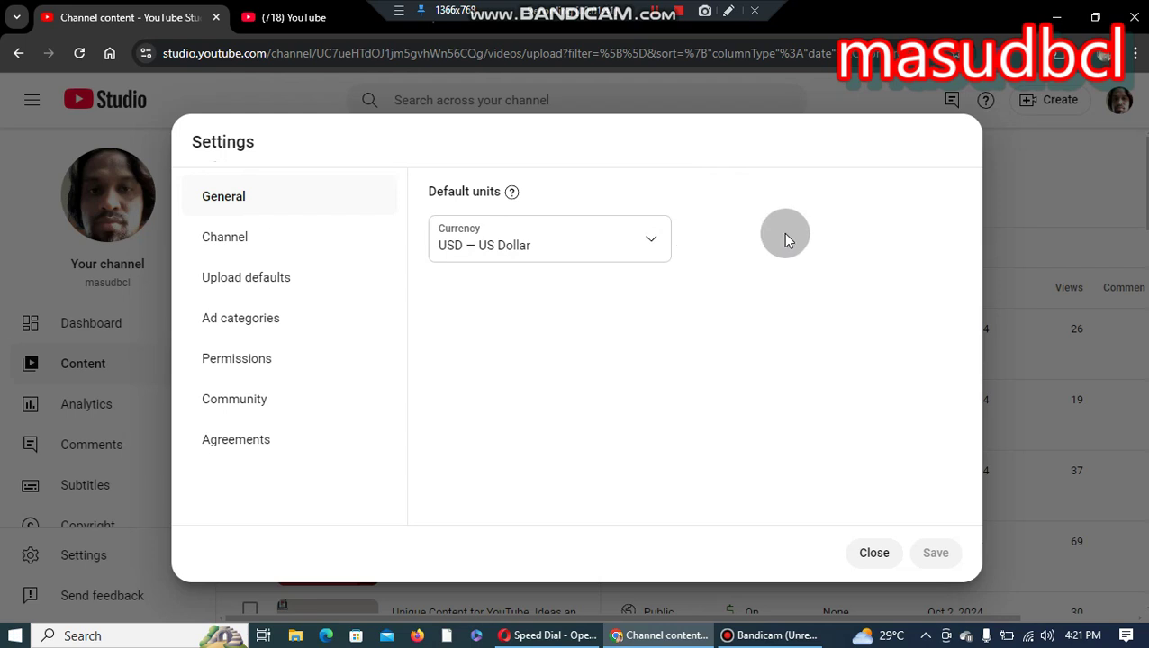
# Go from the YouTube home tab to your own channel page via the account menu.
pyautogui.click(305, 12)
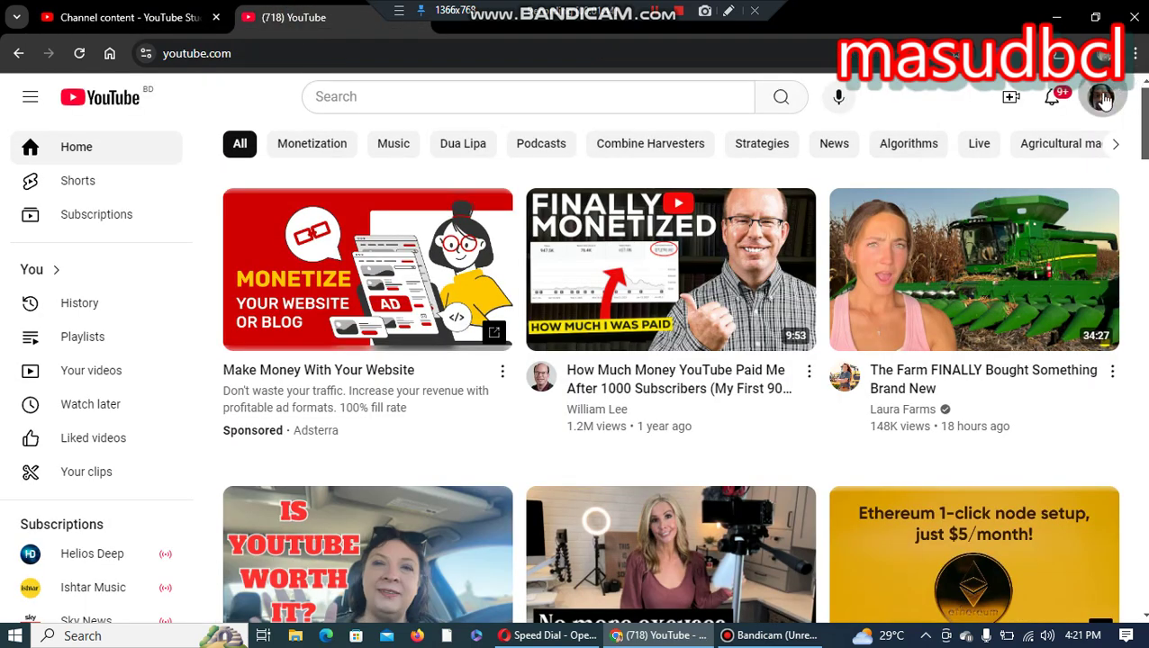
pyautogui.click(1102, 99)
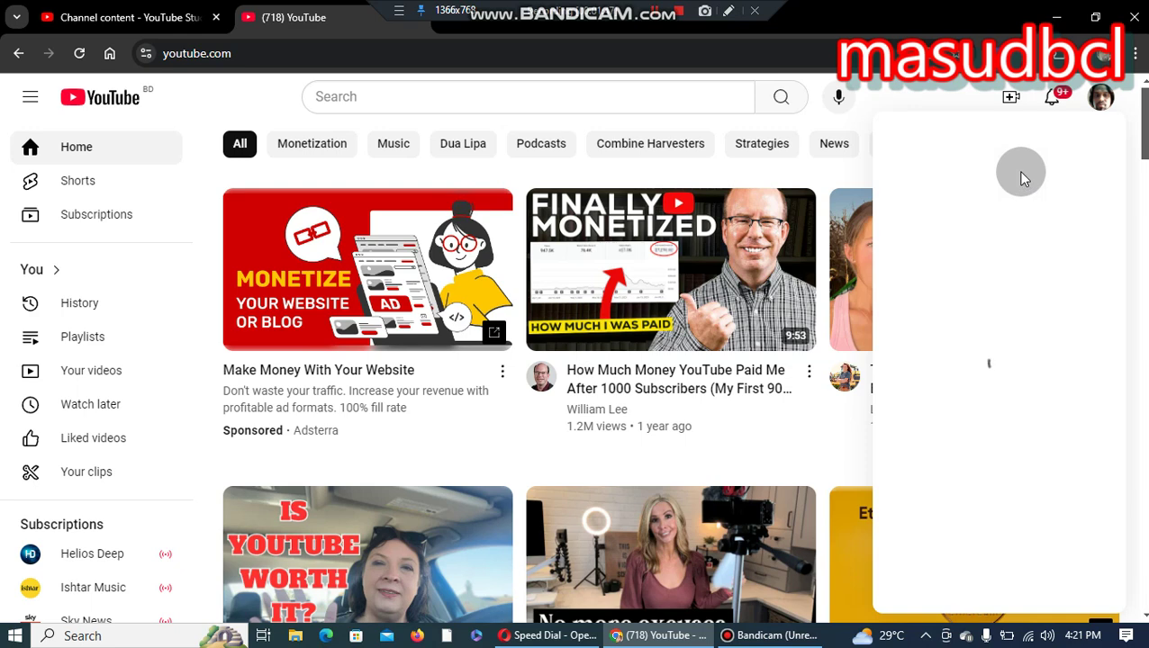
pyautogui.click(930, 147)
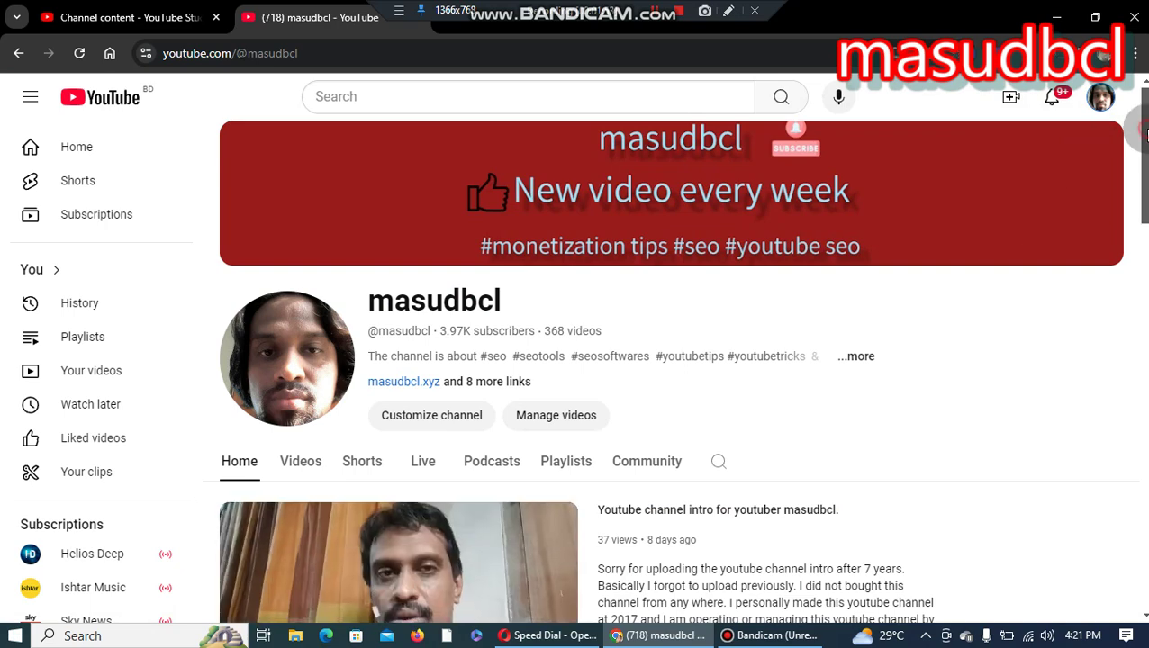
# Pause the channel intro video and scroll down to the For You videos.
pyautogui.scroll(-2, 1143, 173)
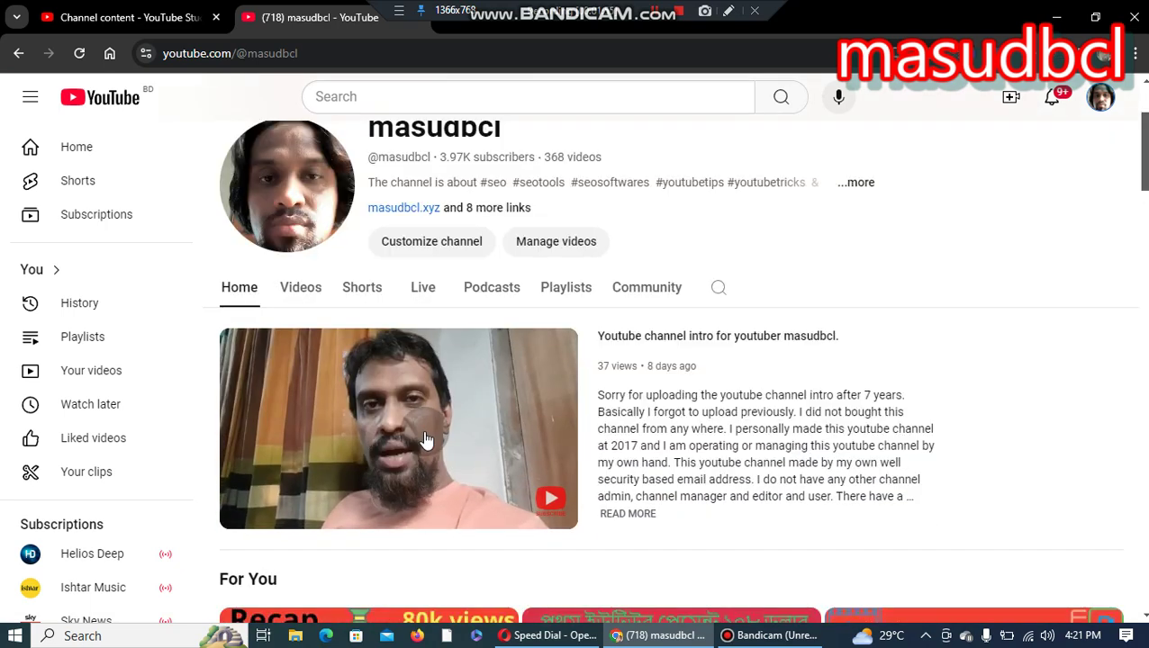
pyautogui.click(247, 514)
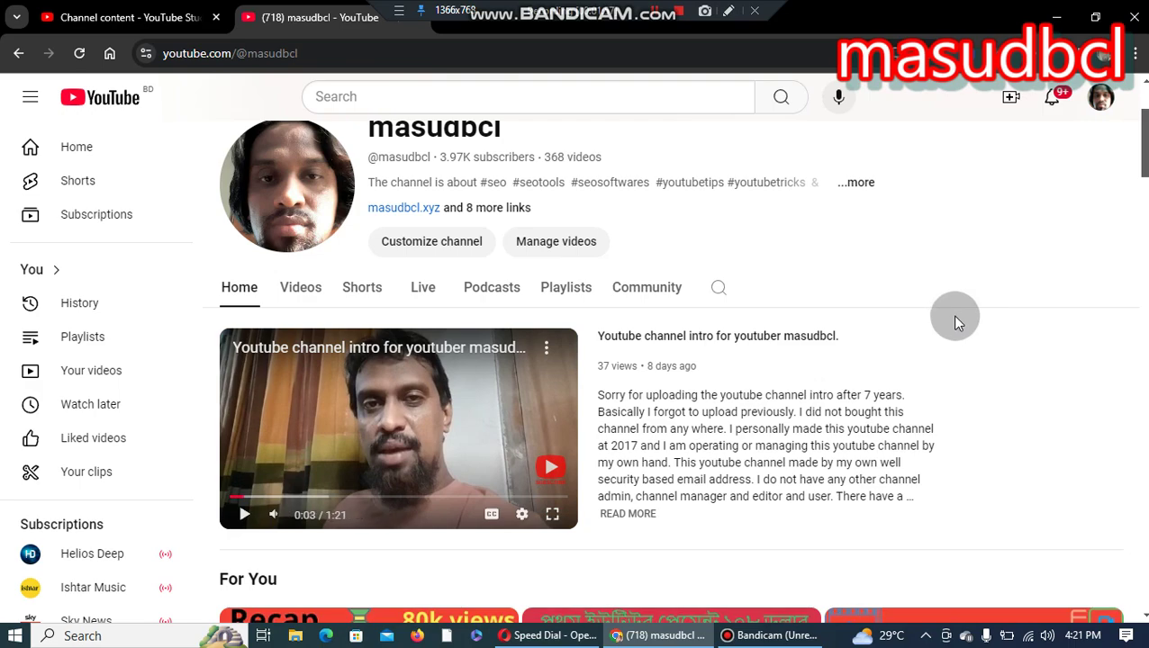
pyautogui.scroll(-3, 1143, 180)
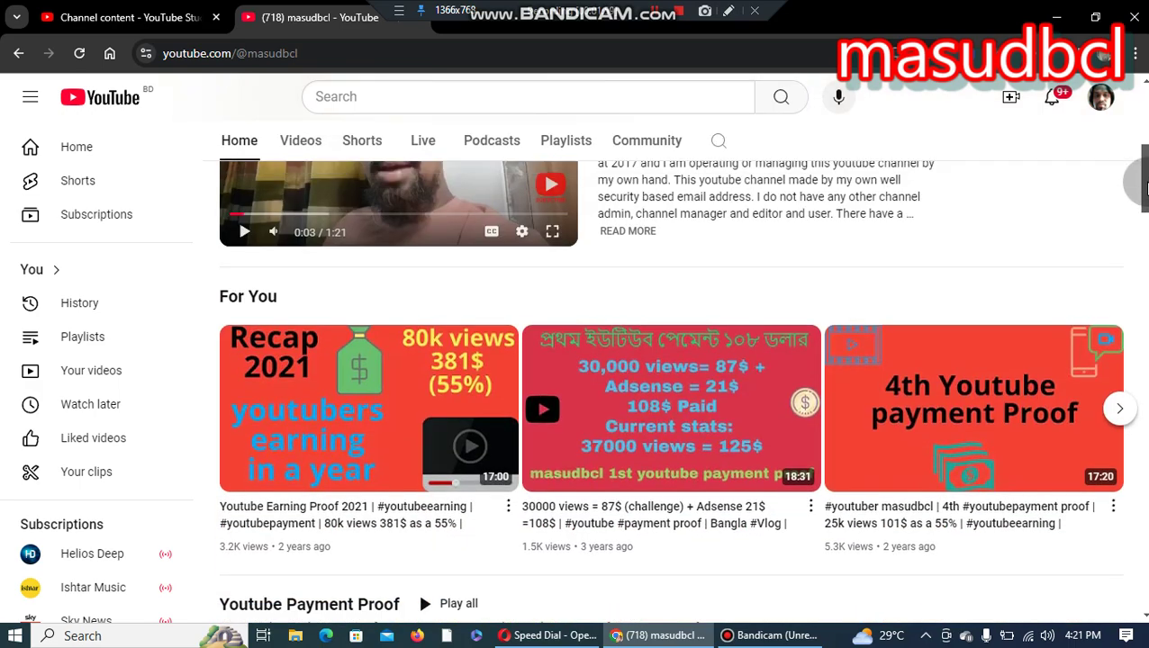
pyautogui.scroll(-2, 1145, 207)
pyautogui.moveTo(1146, 207)
pyautogui.mouseDown()
pyautogui.moveTo(1130, 363)
pyautogui.moveTo(1138, 317)
pyautogui.moveTo(1136, 339)
pyautogui.moveTo(1104, 112)
pyautogui.mouseUp()
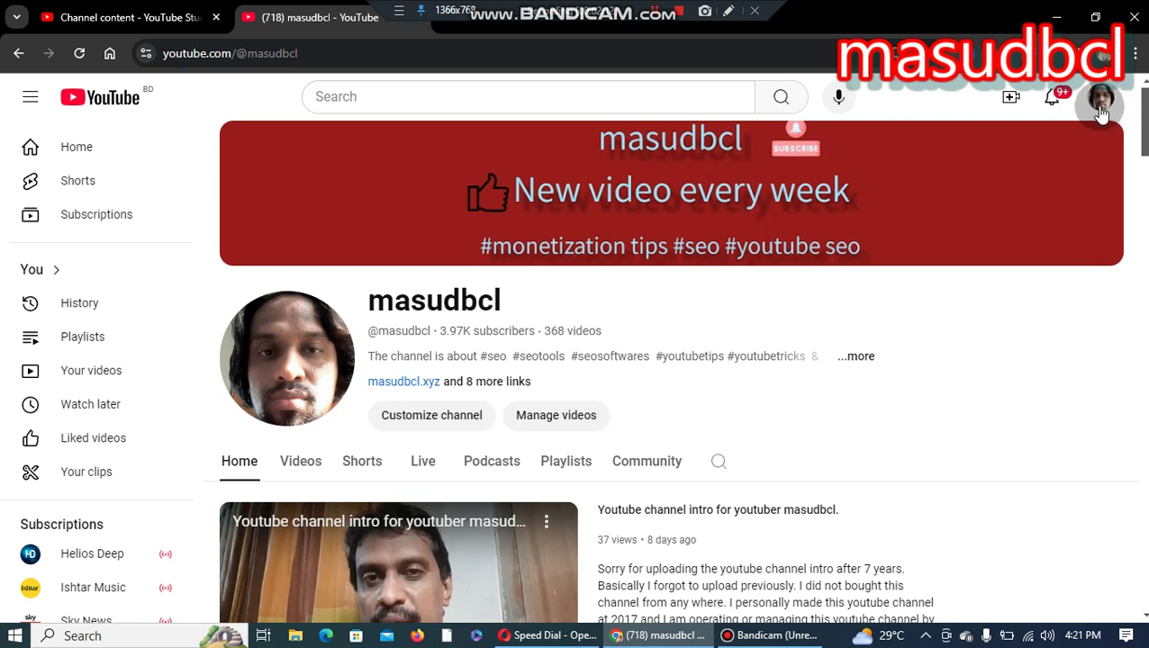
pyautogui.click(1102, 106)
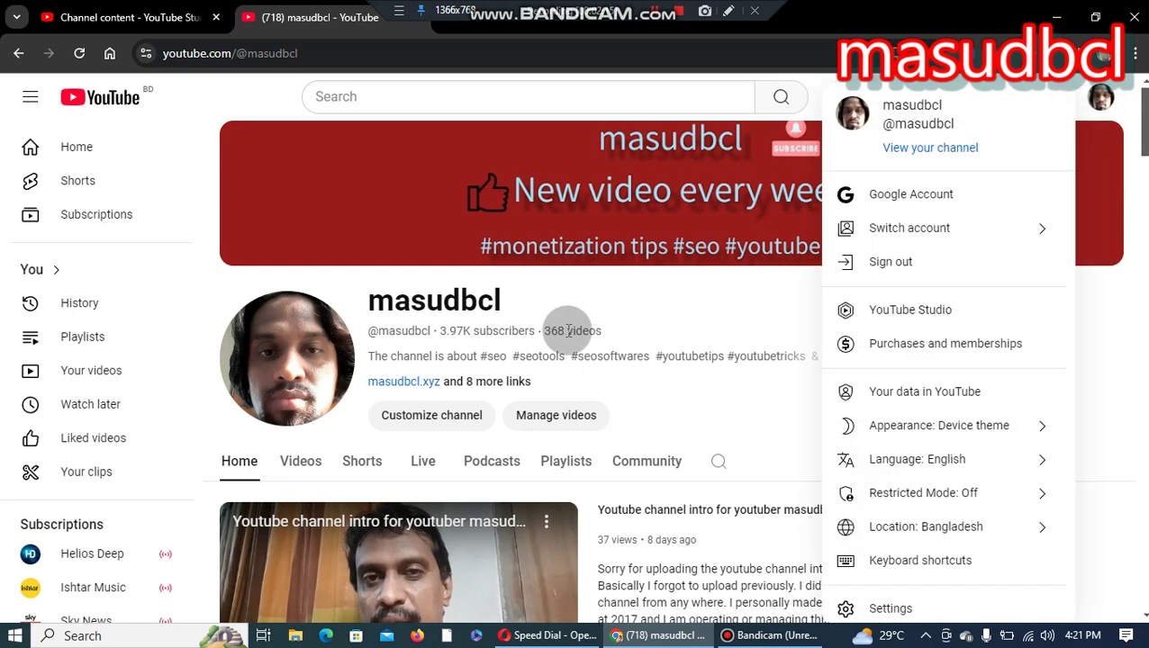
pyautogui.click(128, 19)
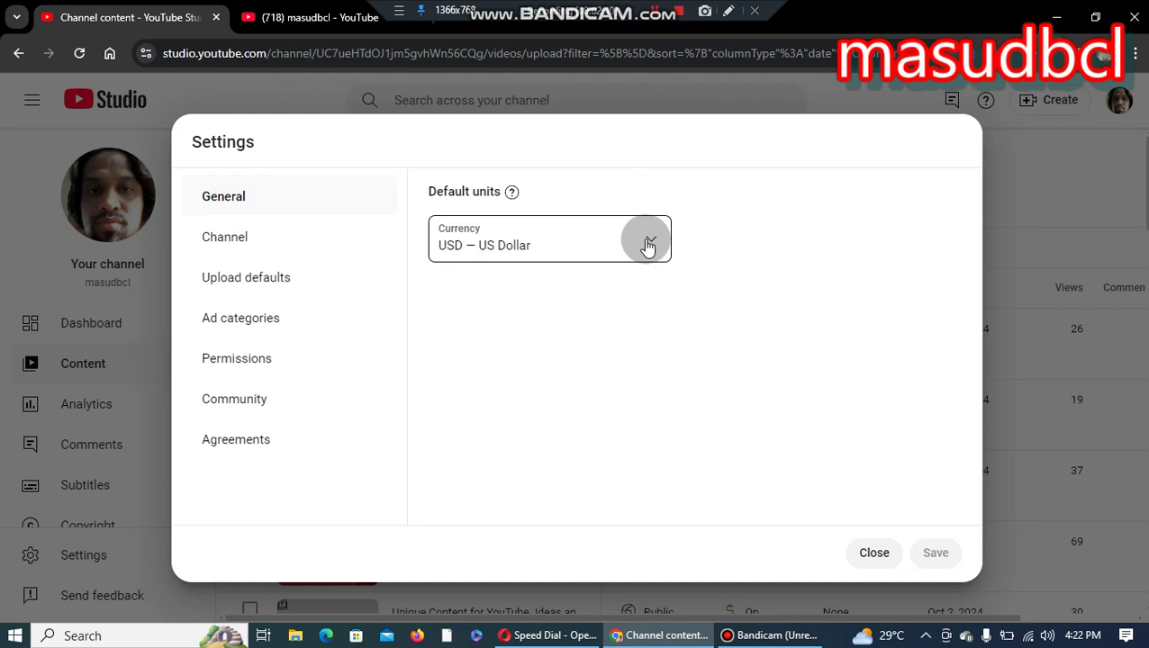
pyautogui.click(311, 17)
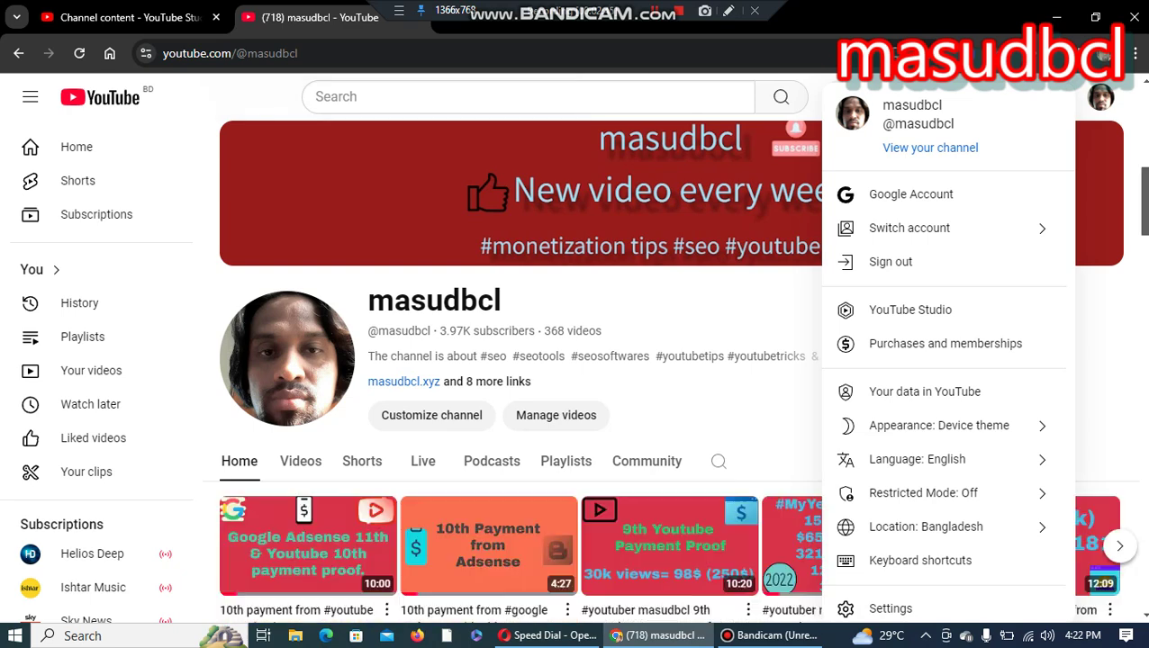
# Close the account menu and scroll down to the Youtube Payment Proof playlist shelf.
pyautogui.click(721, 338)
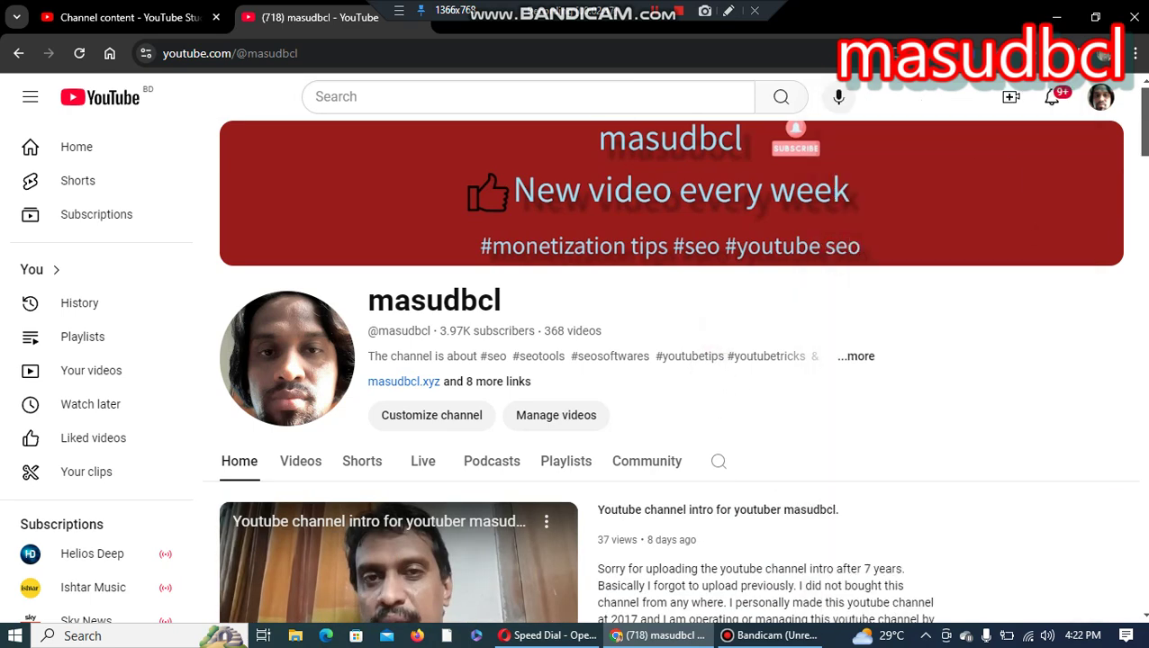
pyautogui.scroll(-2, 721, 338)
pyautogui.scroll(-1, 720, 338)
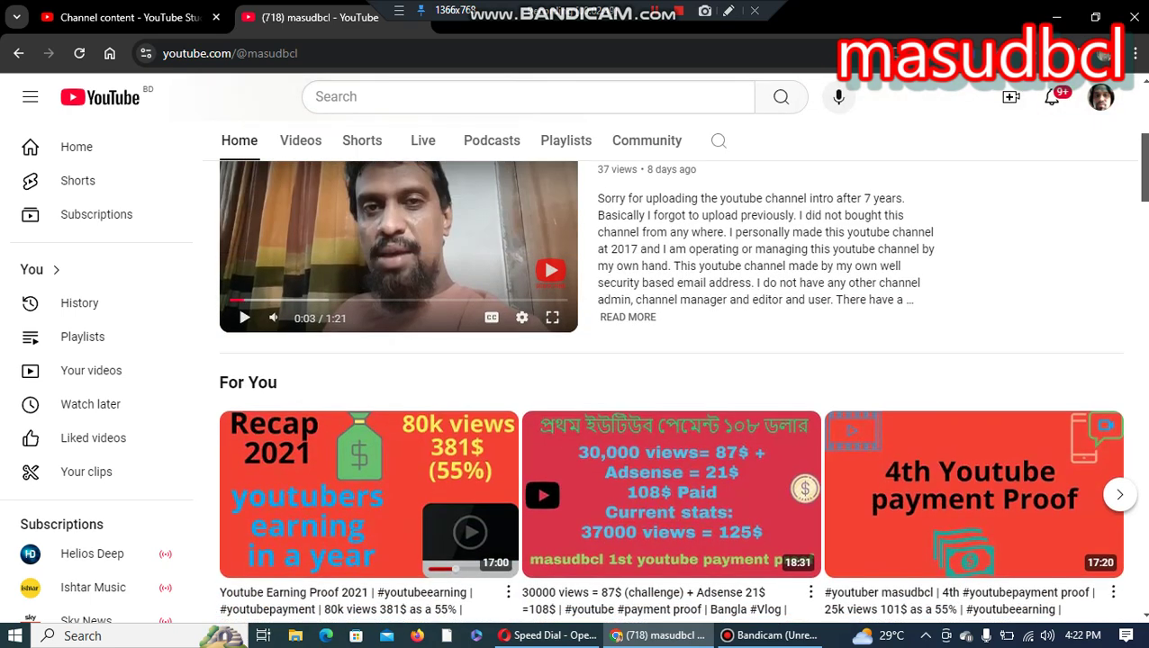
pyautogui.scroll(-2, 494, 416)
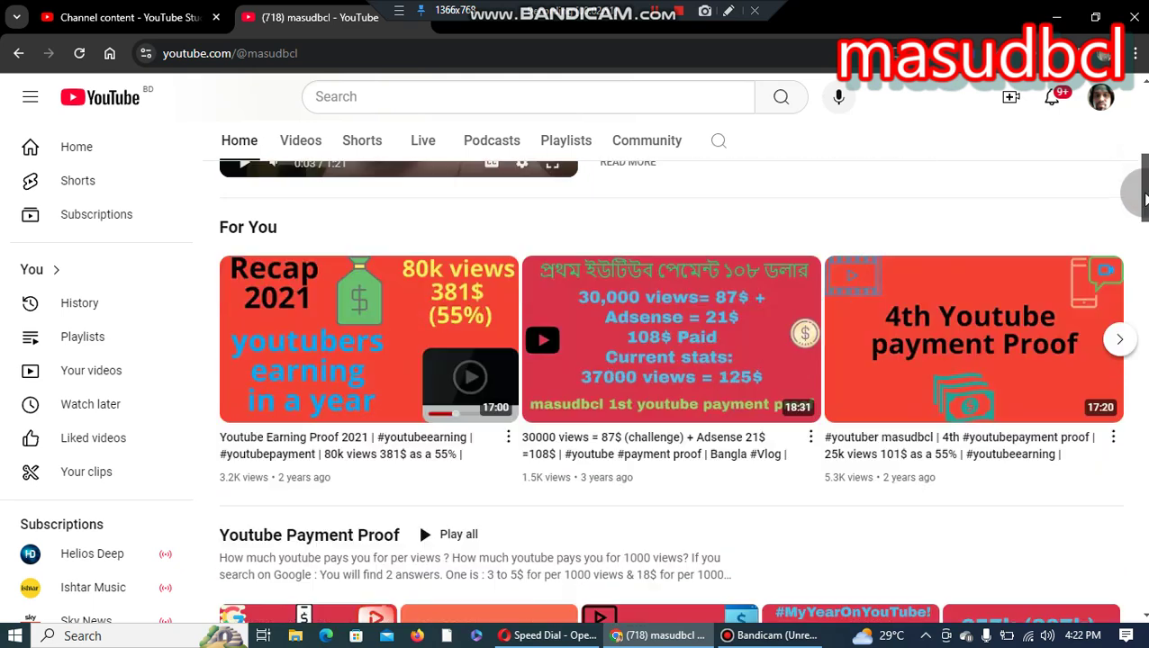
pyautogui.scroll(-1, 494, 416)
pyautogui.scroll(-1, 495, 416)
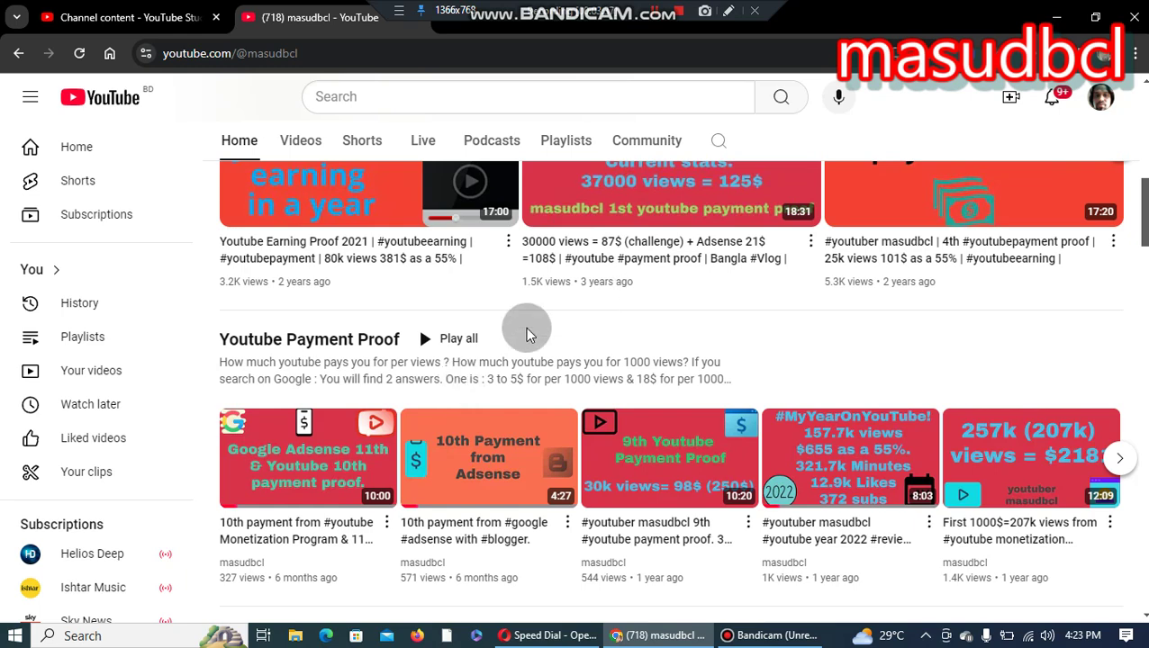
pyautogui.click(139, 18)
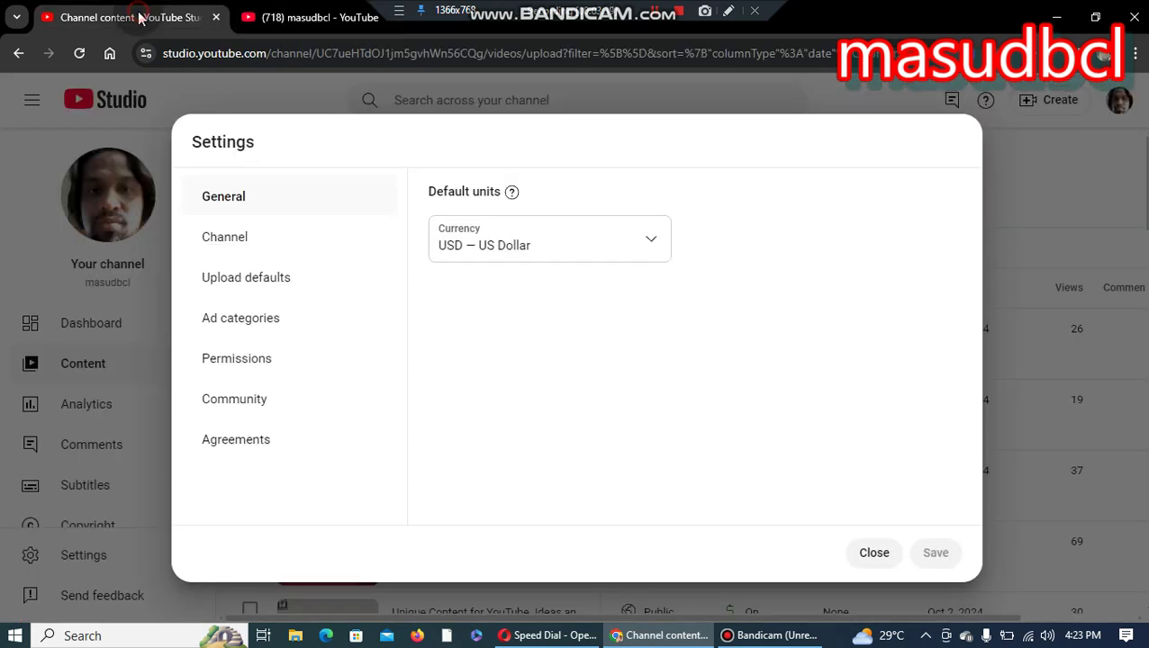
pyautogui.click(303, 17)
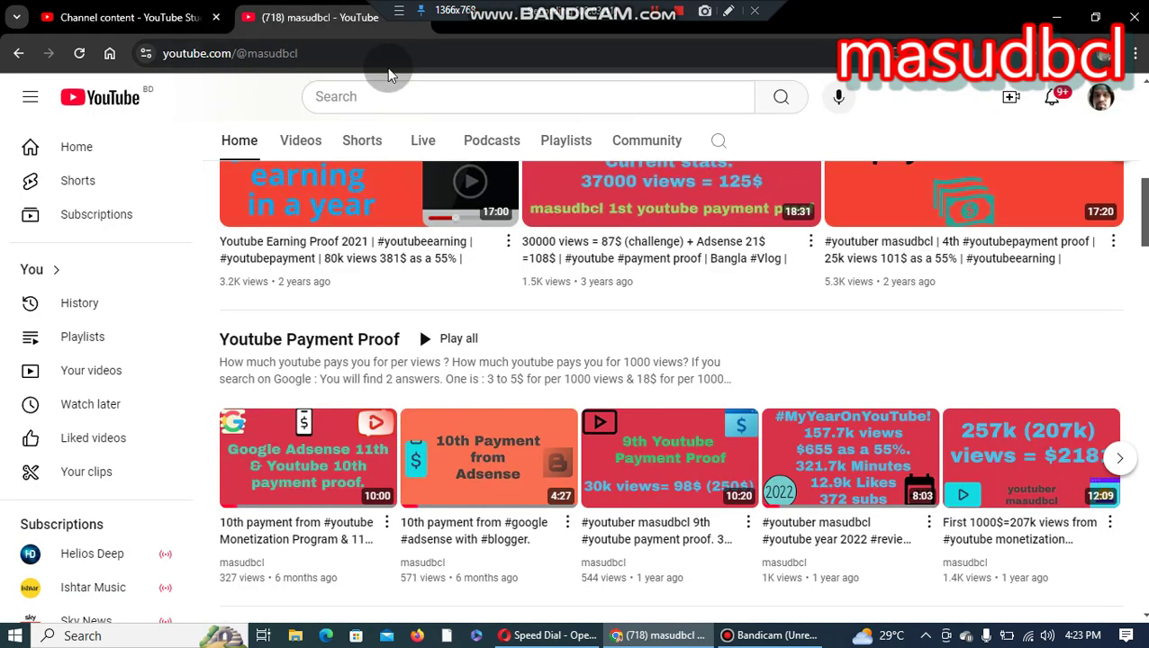